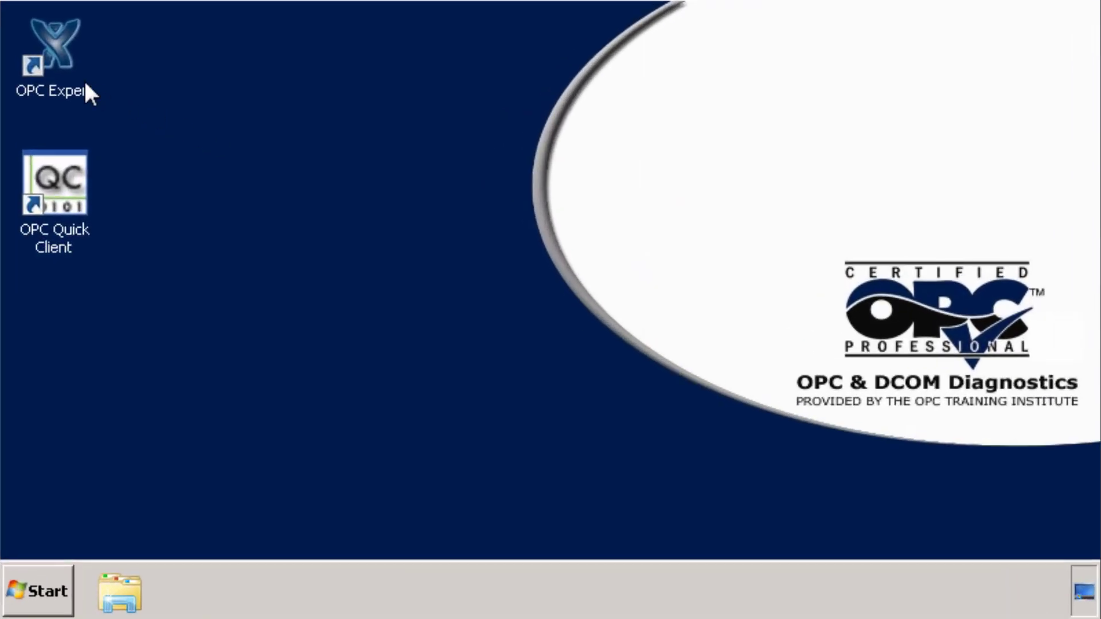
Launch OPC Expert and browse Entire Network > OPCTI > COMPUTER2, which logs error 0x80070005
double_click(52, 68)
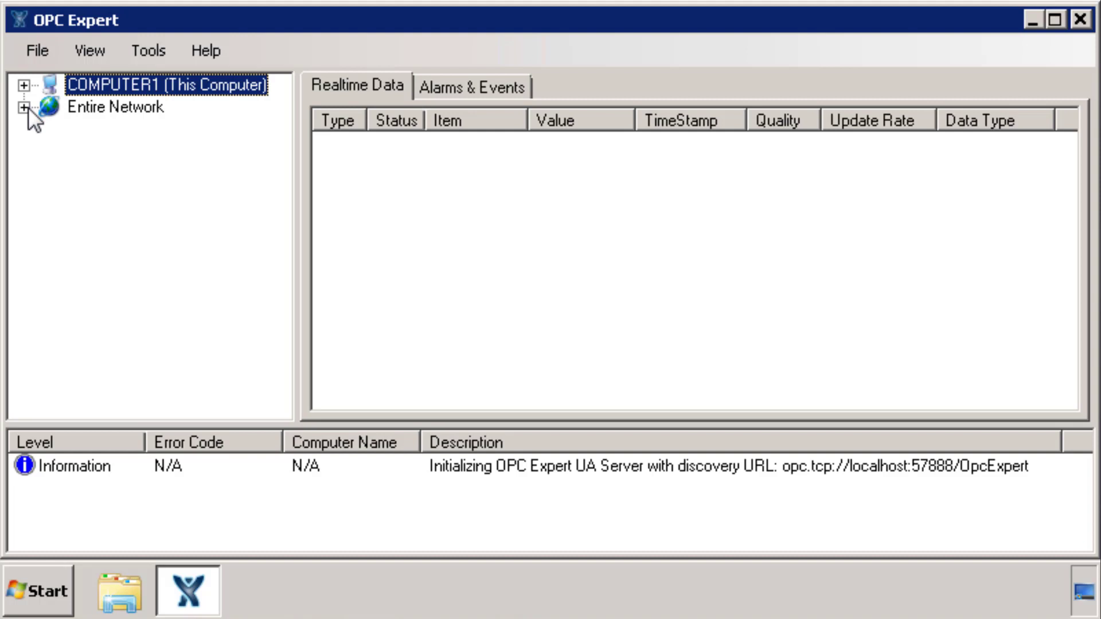
click(28, 108)
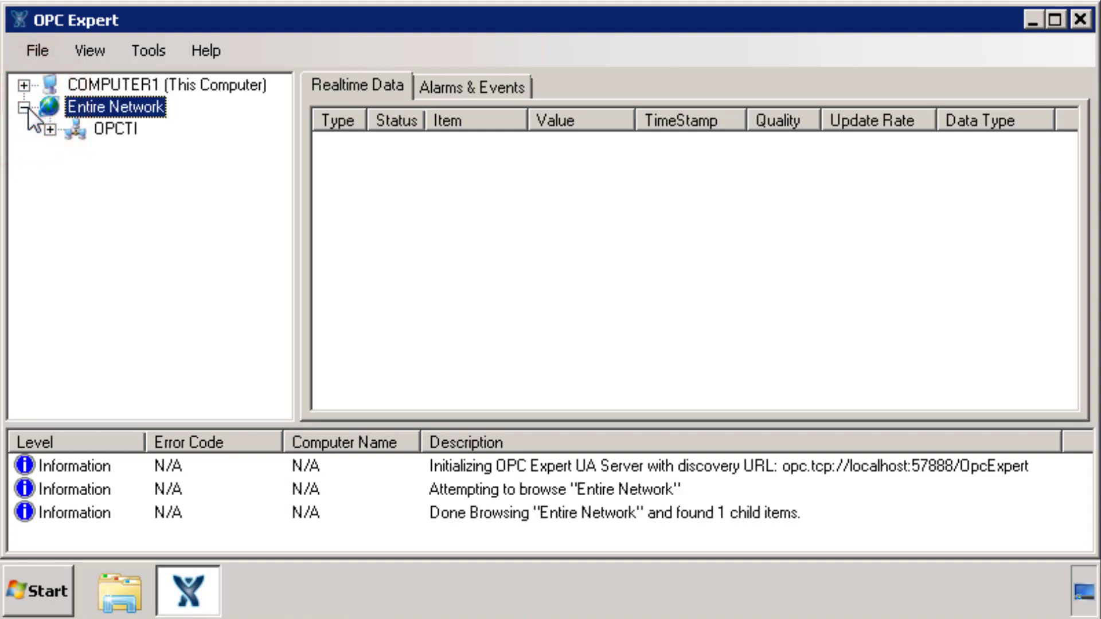
click(49, 128)
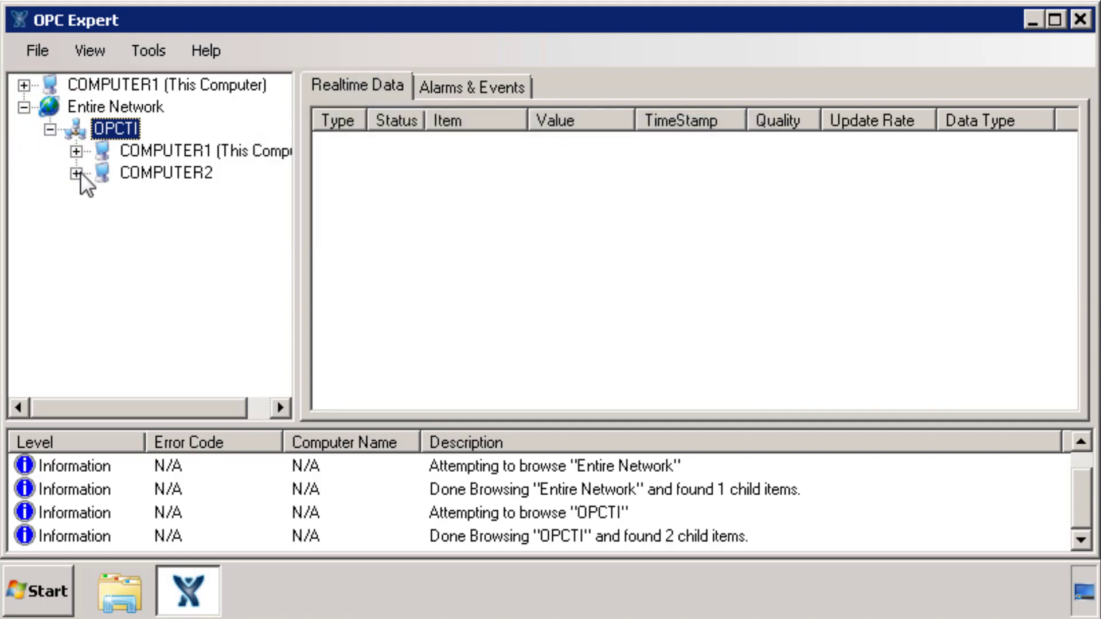
click(80, 172)
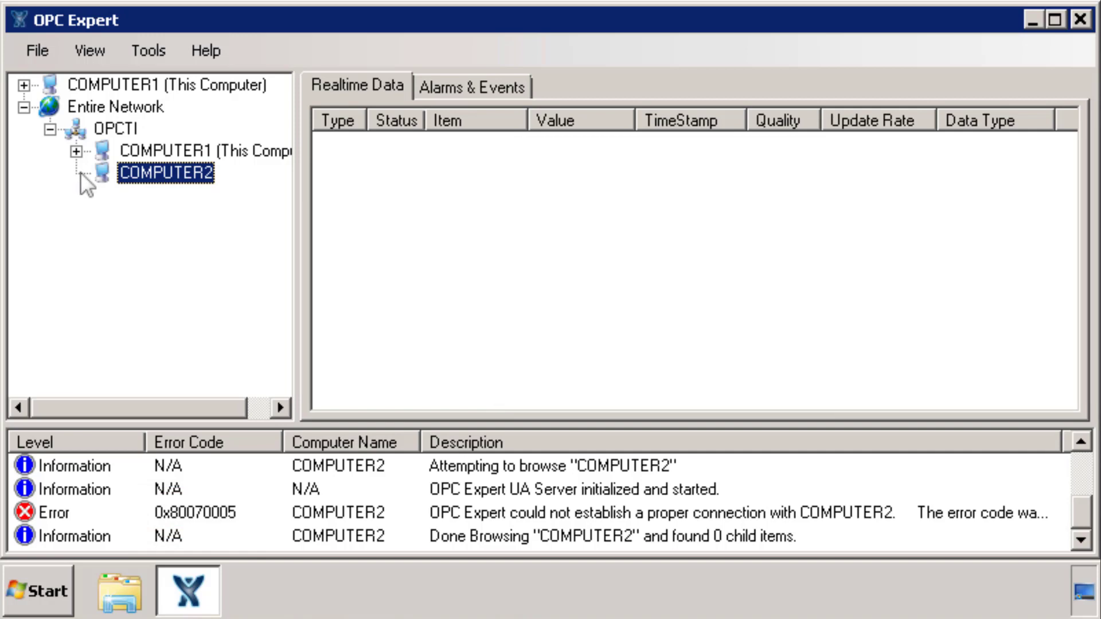
Open the Message Information for COMPUTER2's access-denied error and move it up and right
double_click(251, 510)
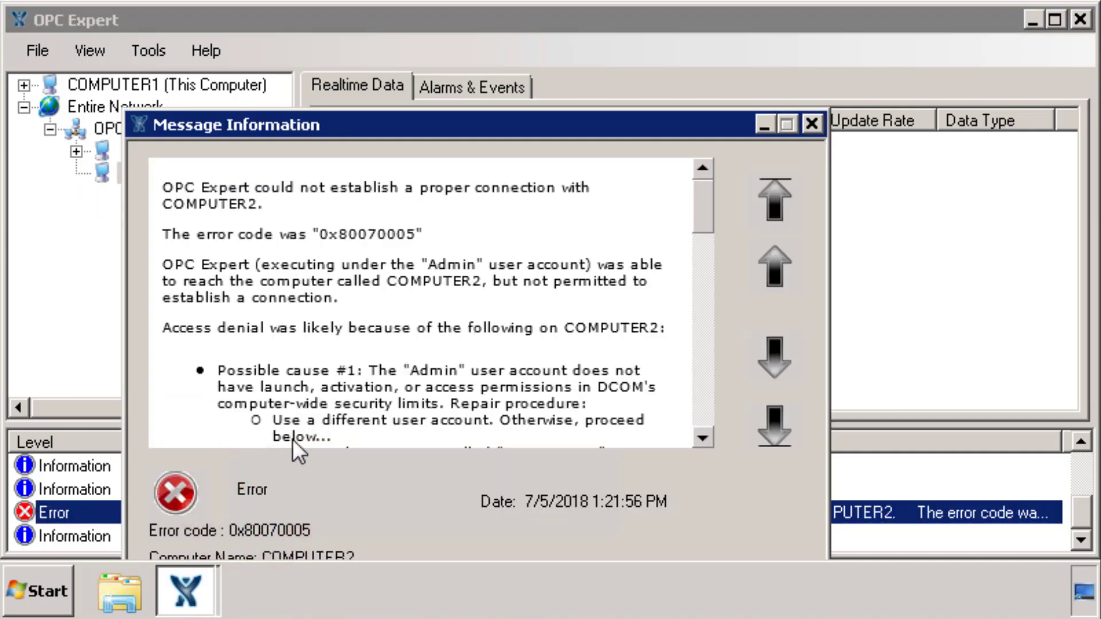
drag(438, 127, 510, 46)
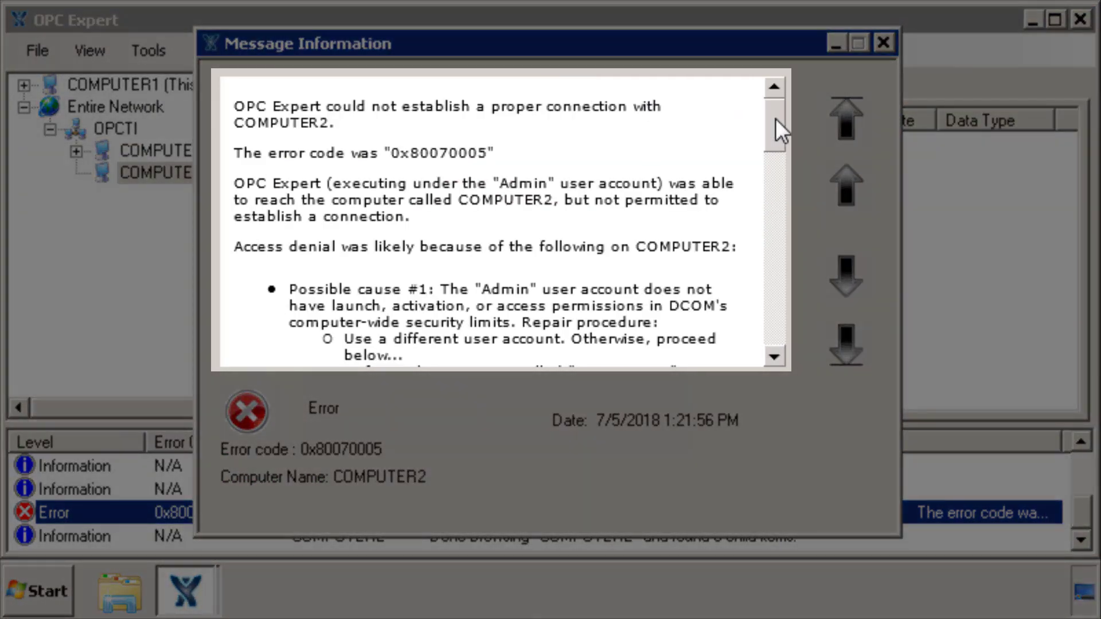
drag(775, 118, 768, 150)
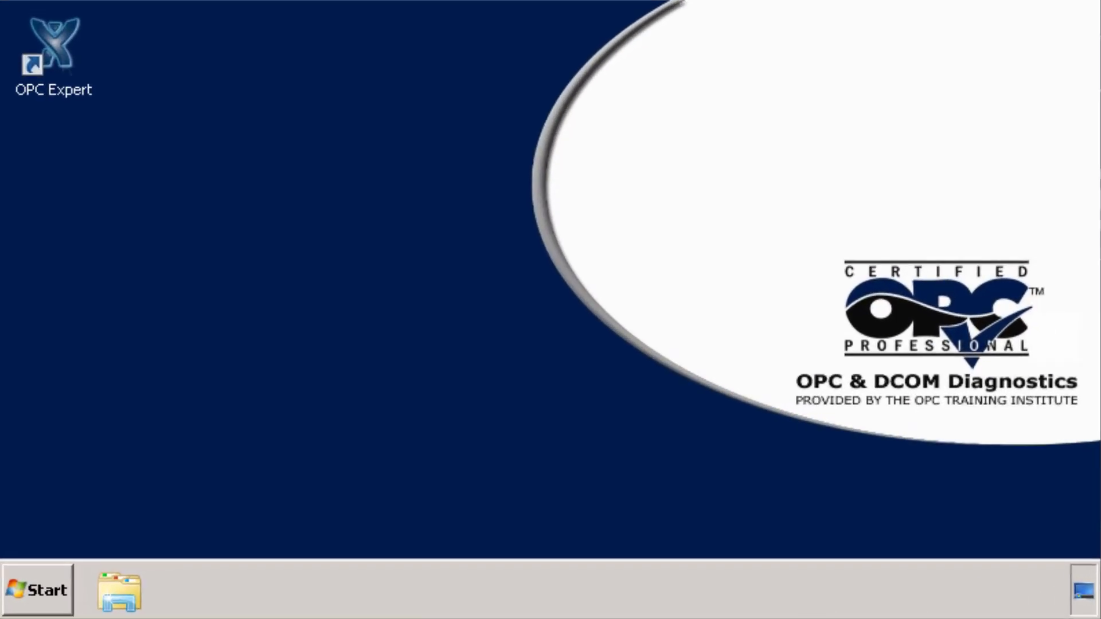
Start OPC Expert on COMPUTER2 from its desktop shortcut
double_click(60, 50)
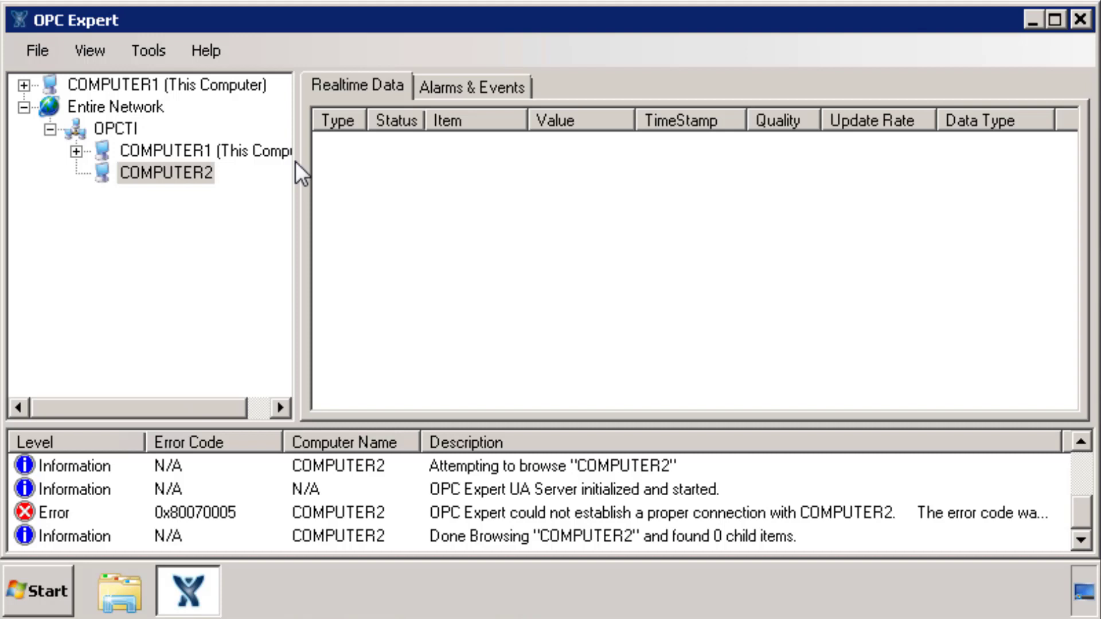
Import both the Modbus and Siemens OPC servers from COMPUTER2 as tunneled servers
right_click(192, 170)
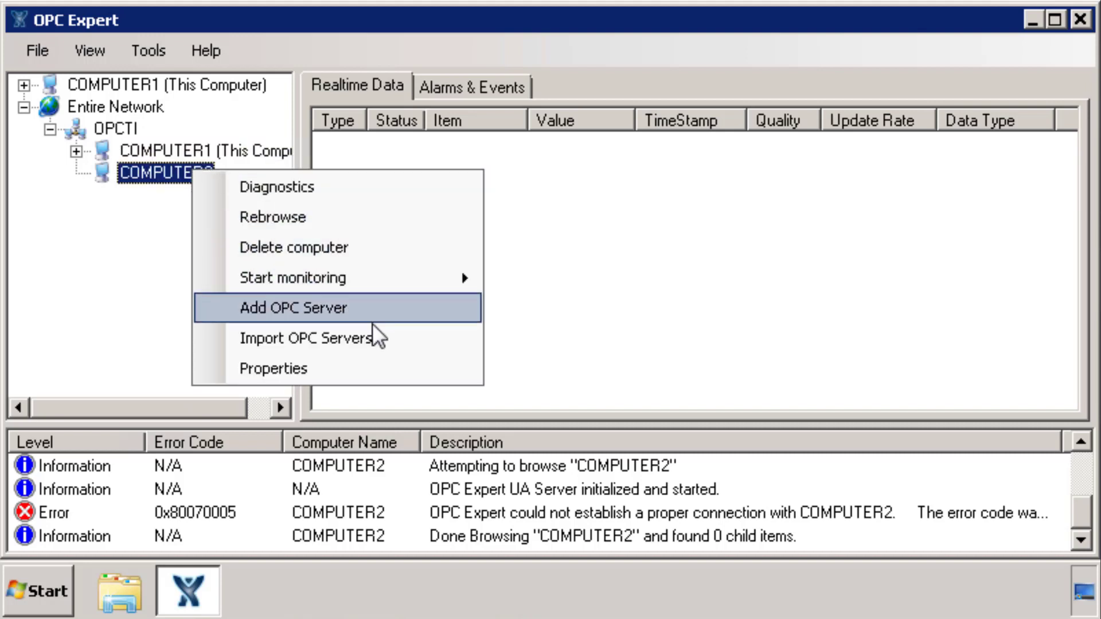
click(384, 337)
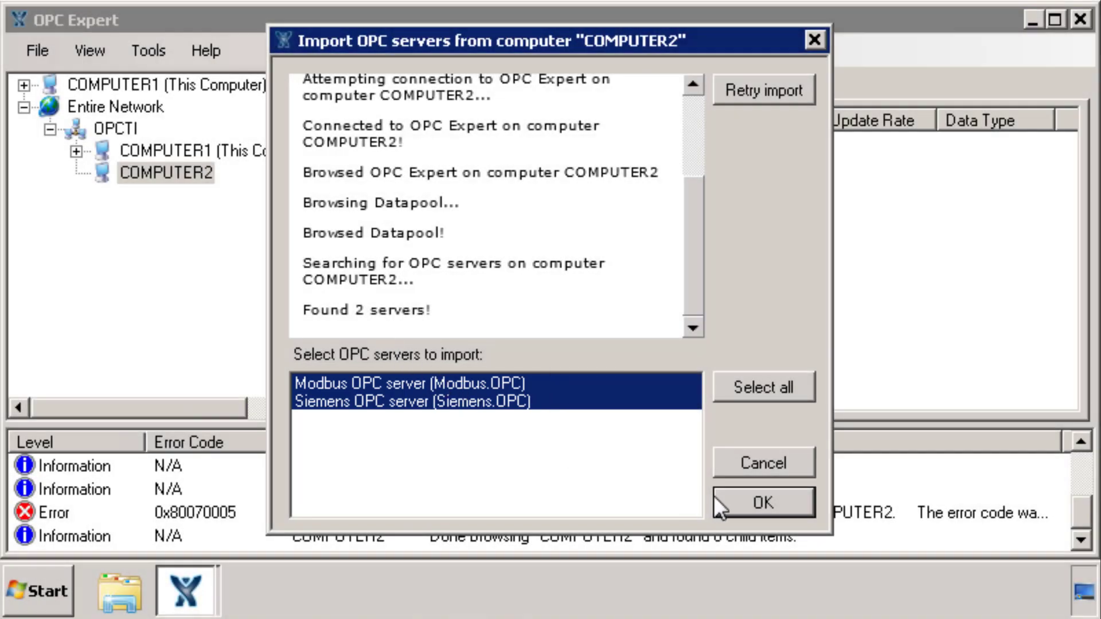
click(730, 502)
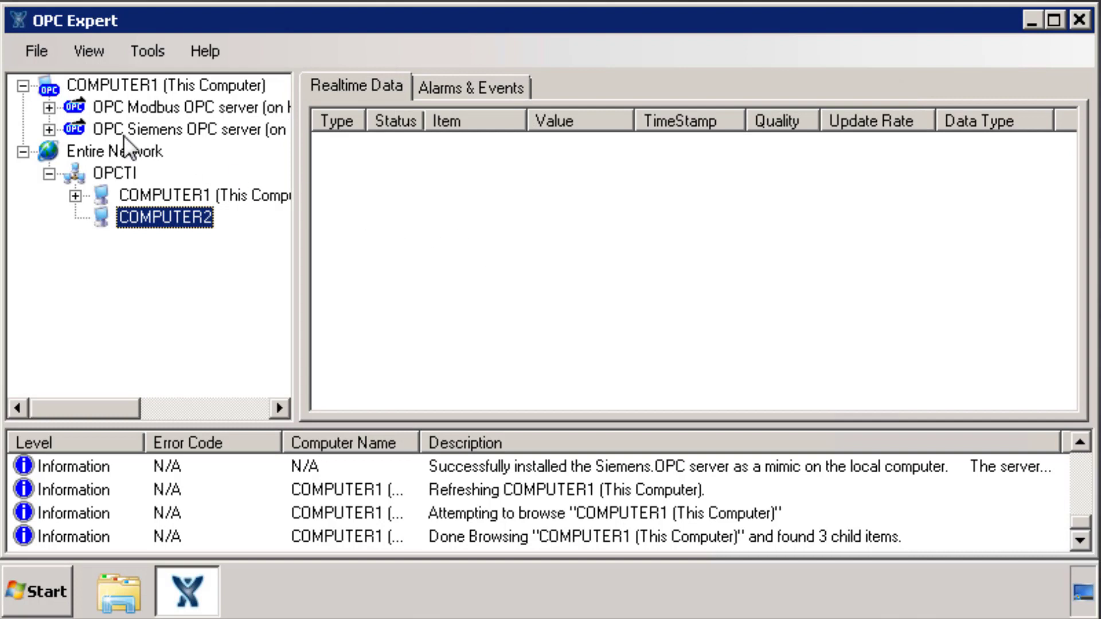
Connect to the tunneled Modbus server and add Numeric Memory, Number-Big and Number-Small to Realtime Data
click(49, 108)
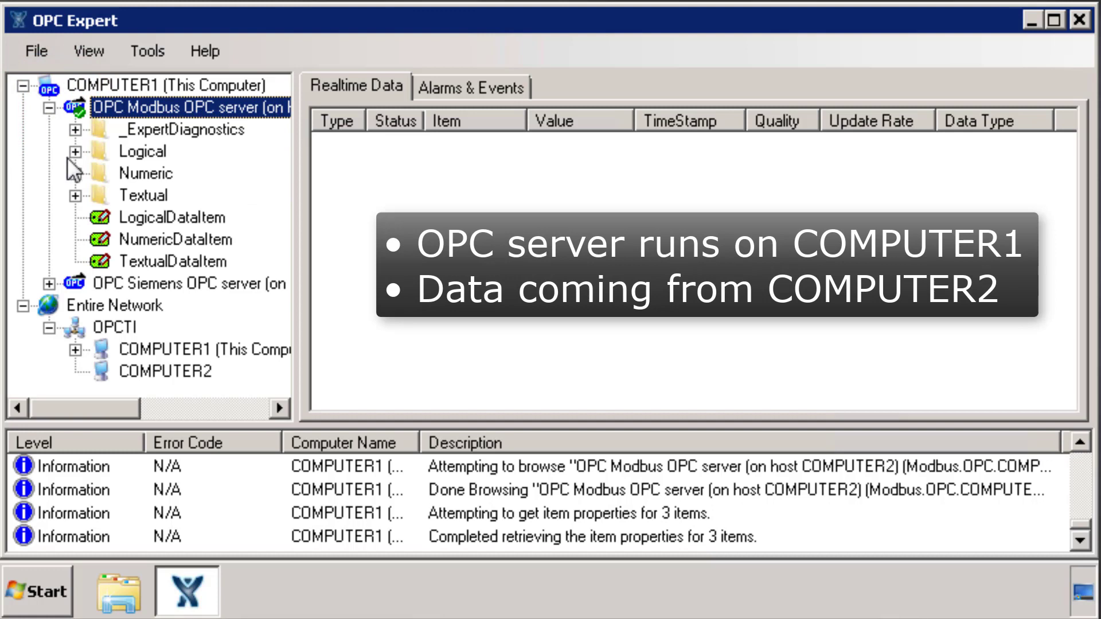
click(74, 174)
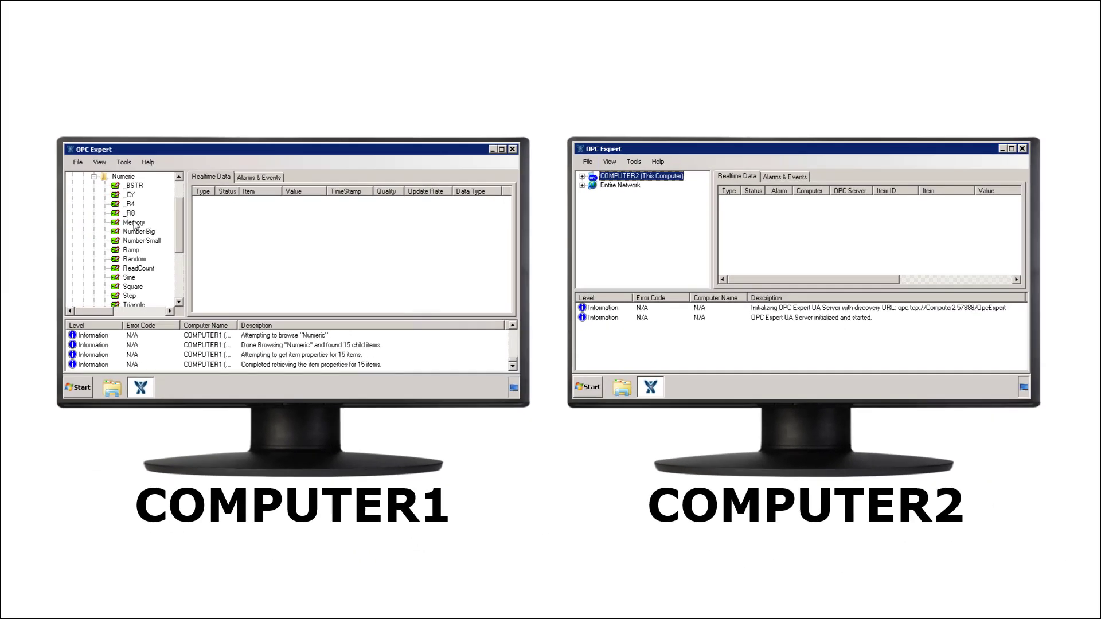
double_click(133, 222)
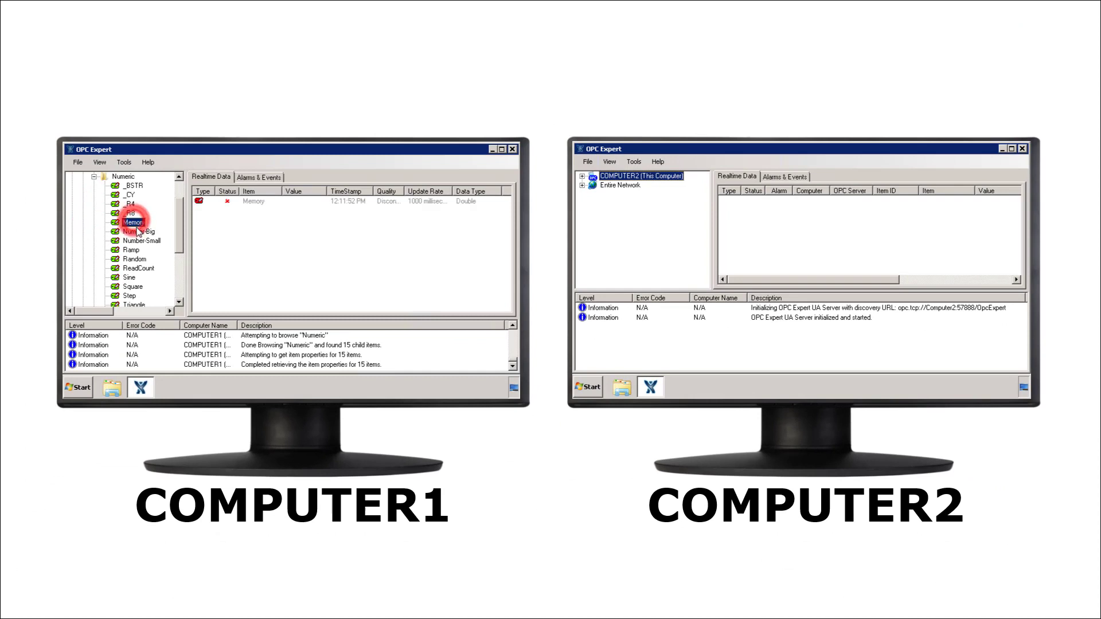
double_click(136, 231)
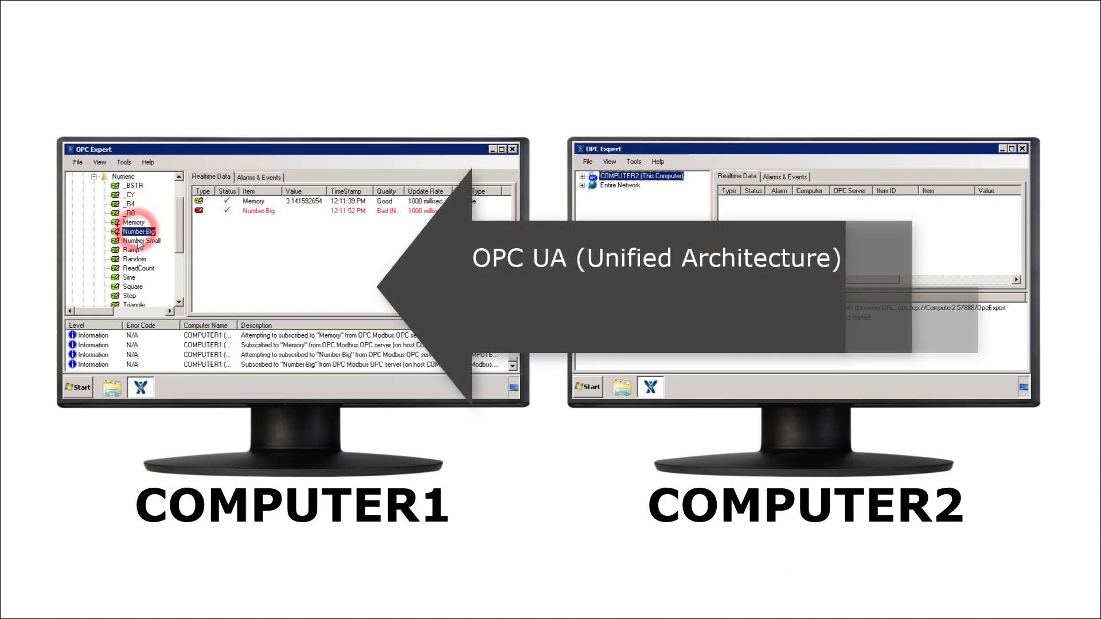
drag(138, 243, 246, 245)
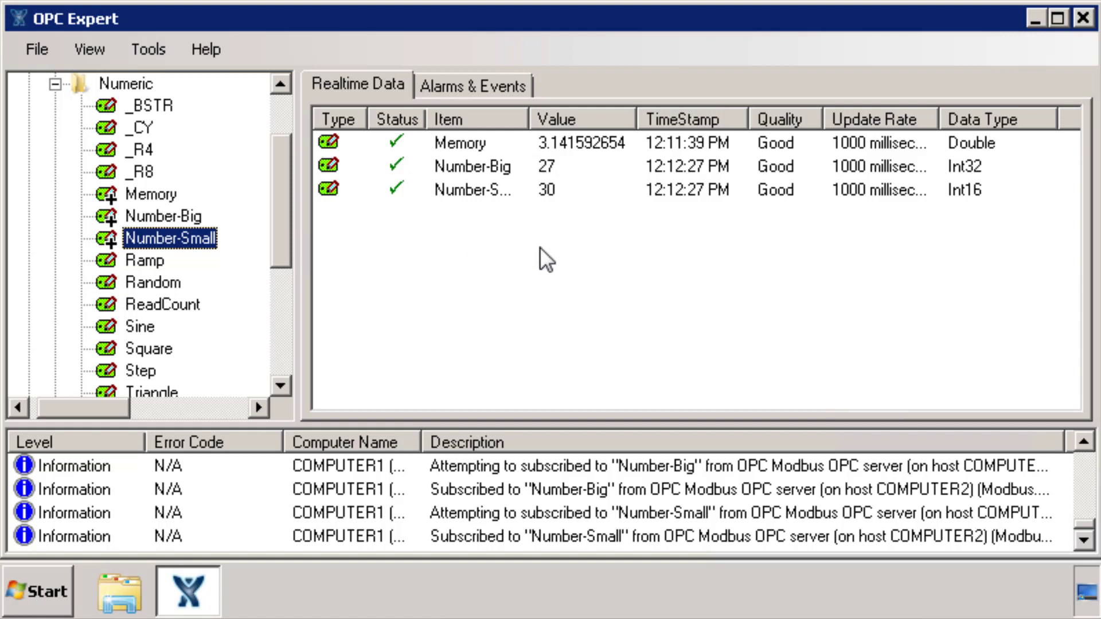
Close OPC Expert, launch OPC Quick Client, and connect it to Modbus.OPC.COMPUTER2
click(1082, 18)
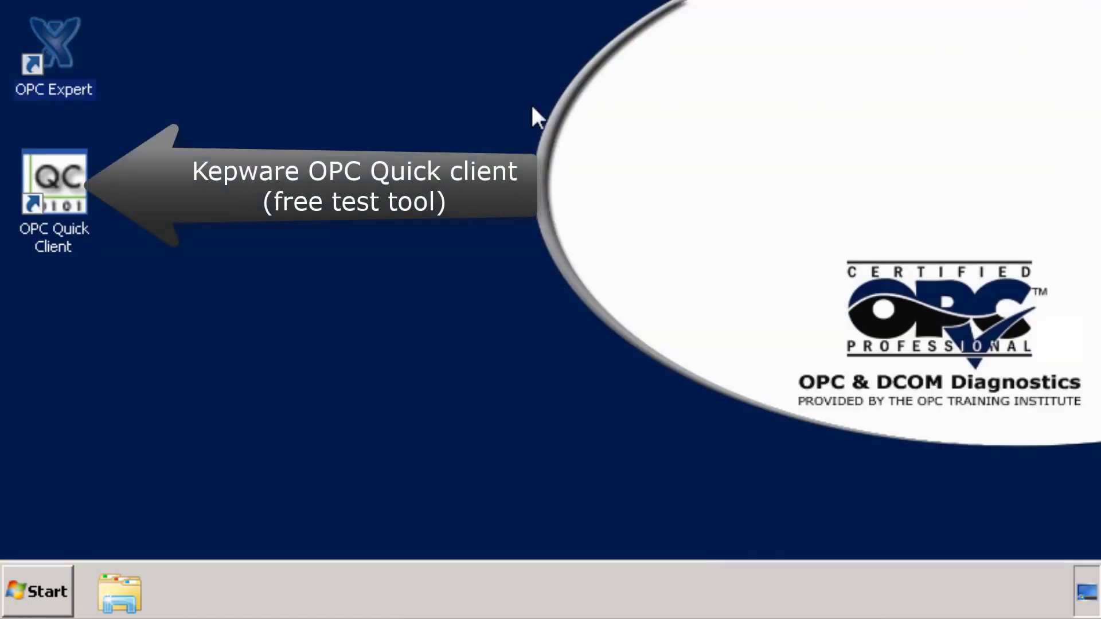
double_click(65, 185)
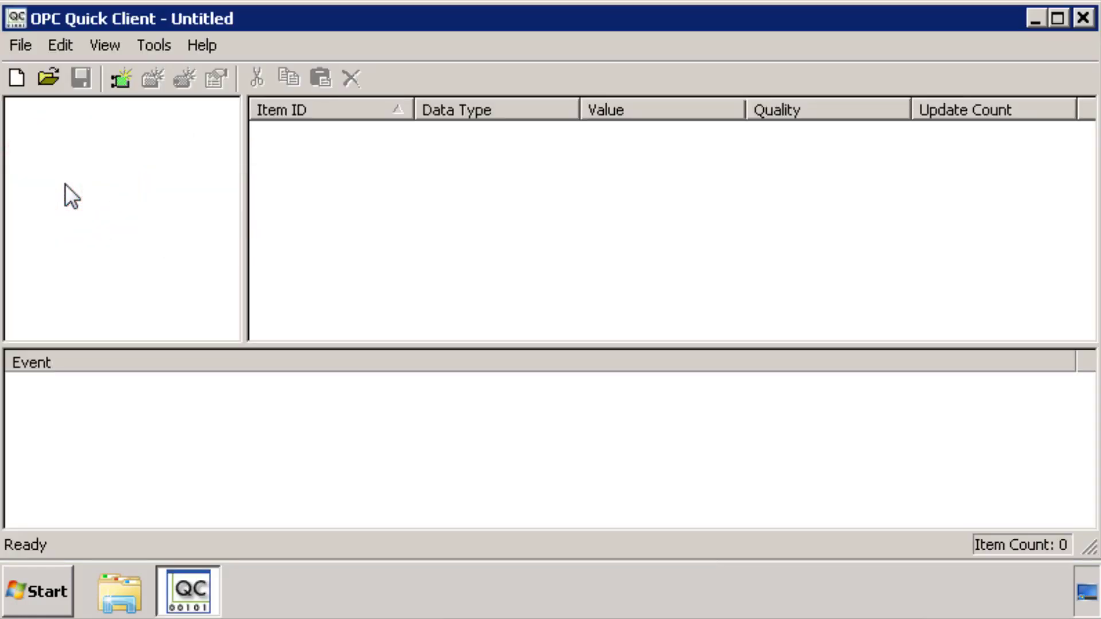
click(62, 47)
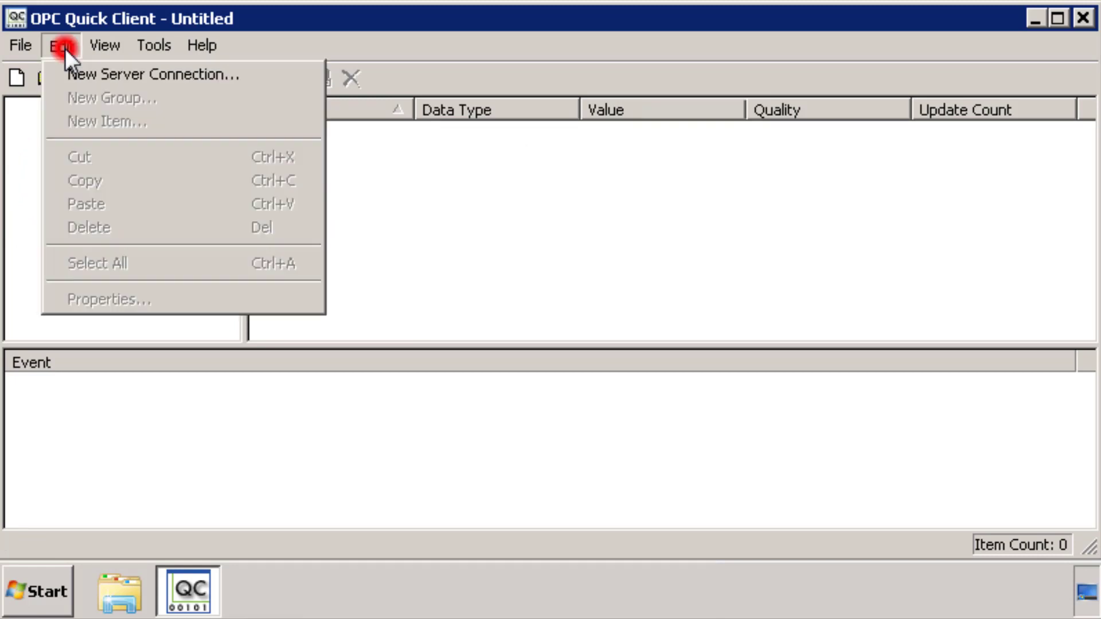
click(254, 79)
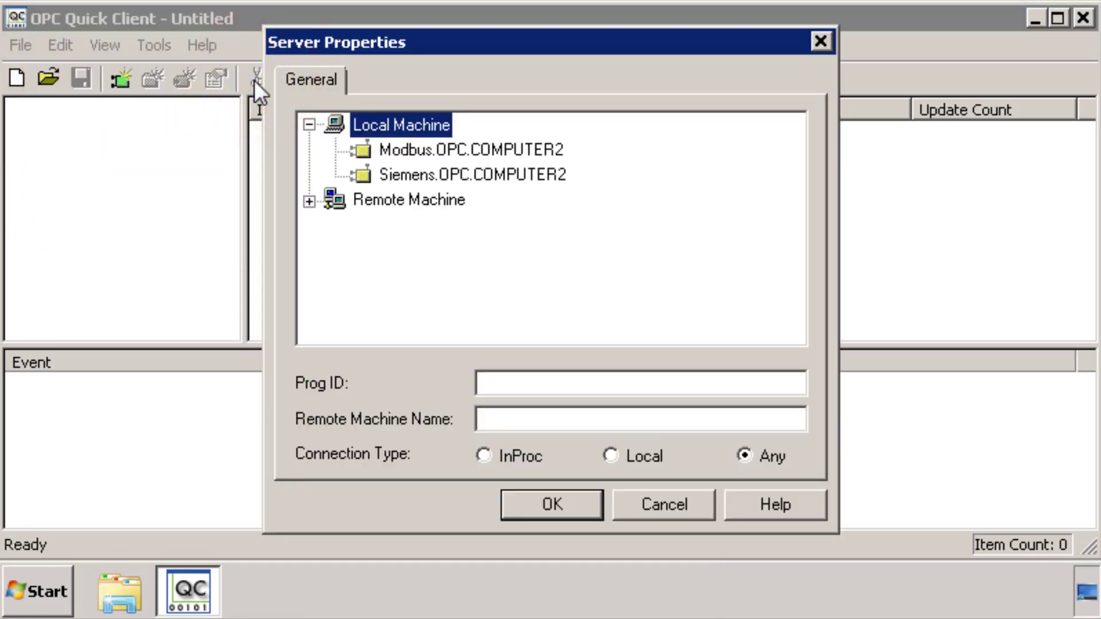
click(404, 150)
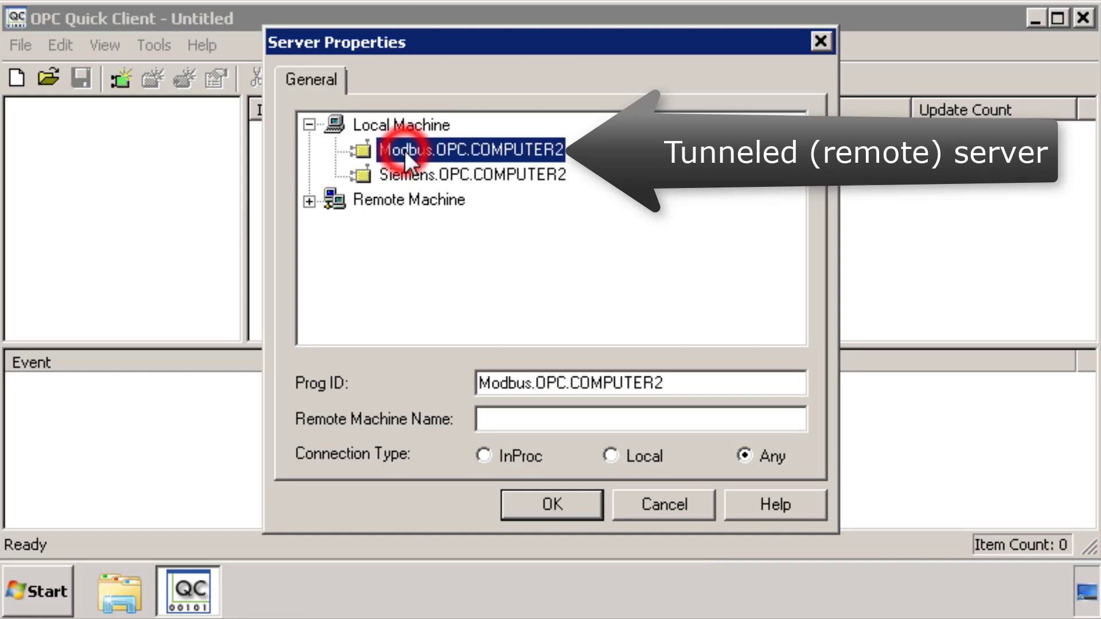
click(570, 505)
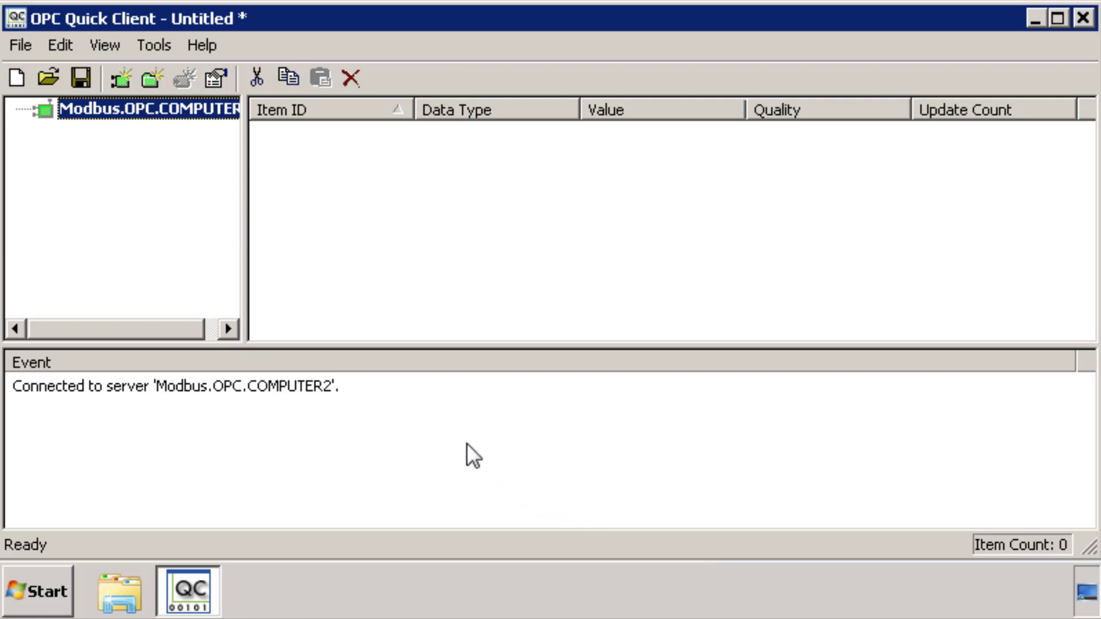
Add a new group with default settings under the Modbus server
click(68, 48)
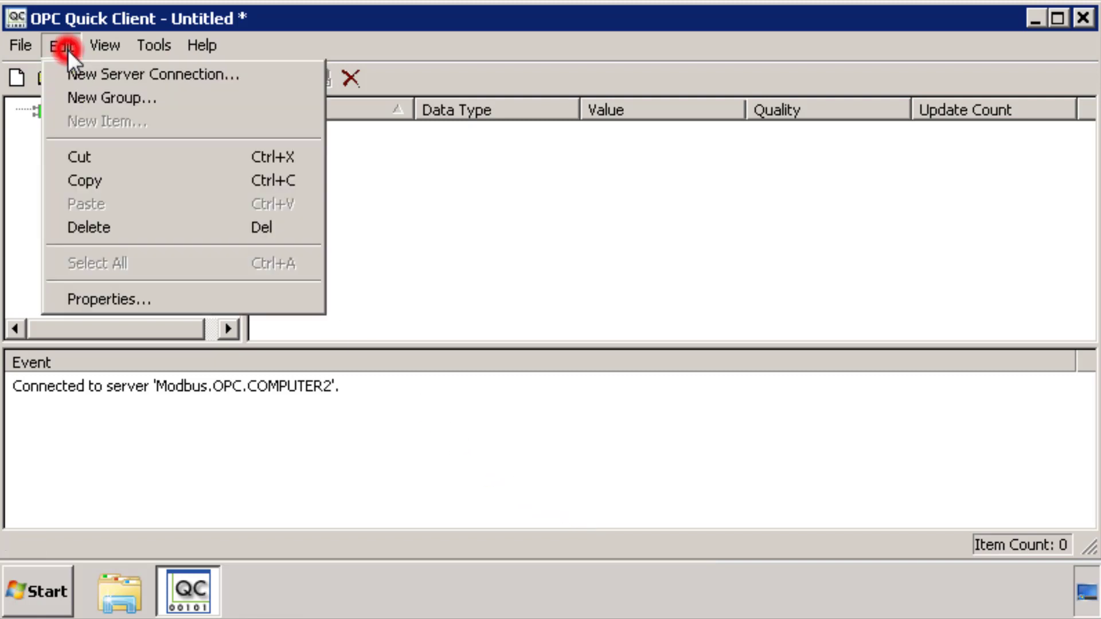
click(183, 101)
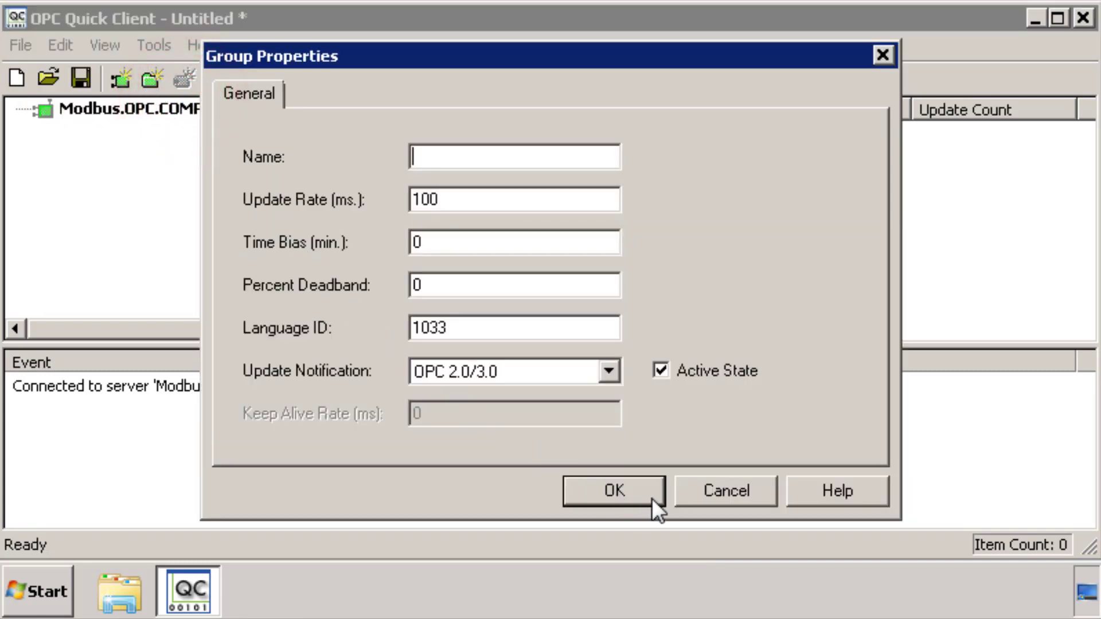
click(651, 498)
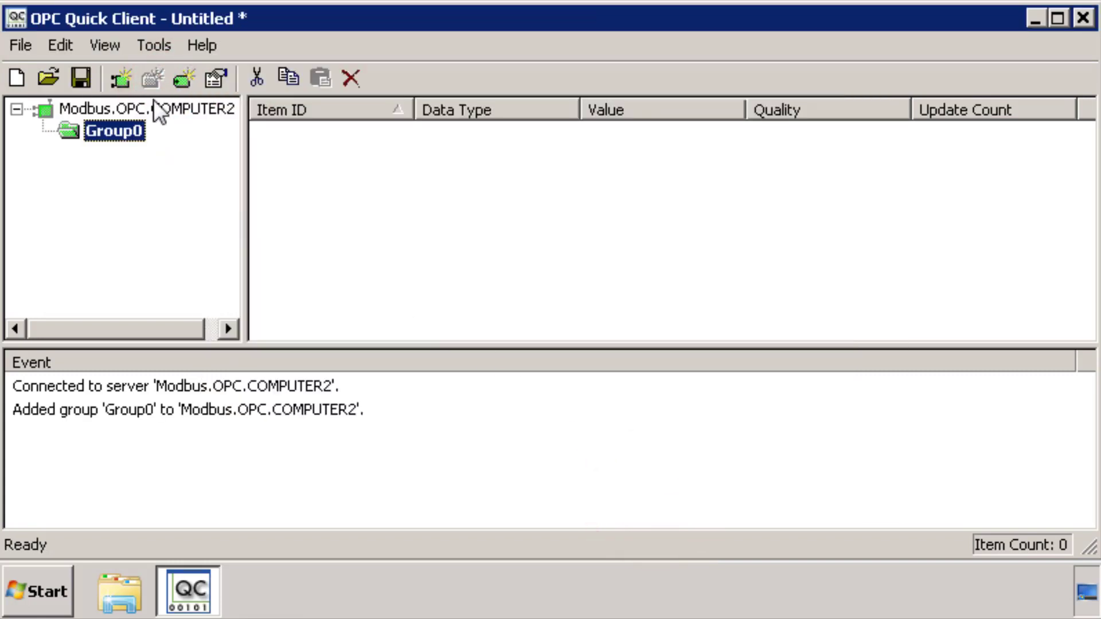
Add Numeric Memory, Number-Big and Number-Small items to Group0
click(66, 41)
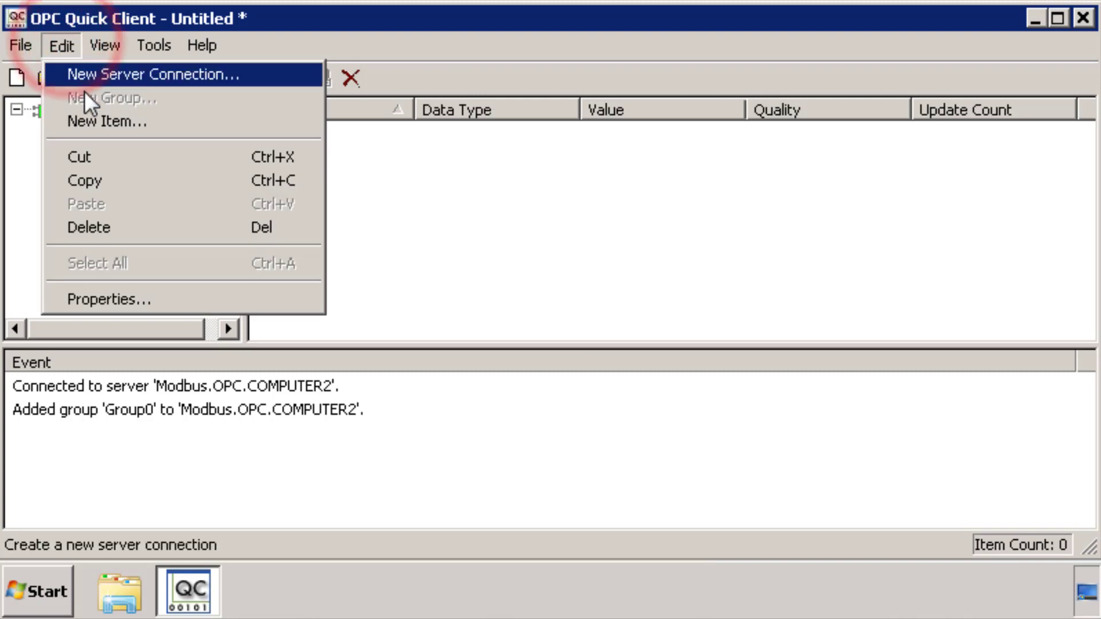
click(167, 121)
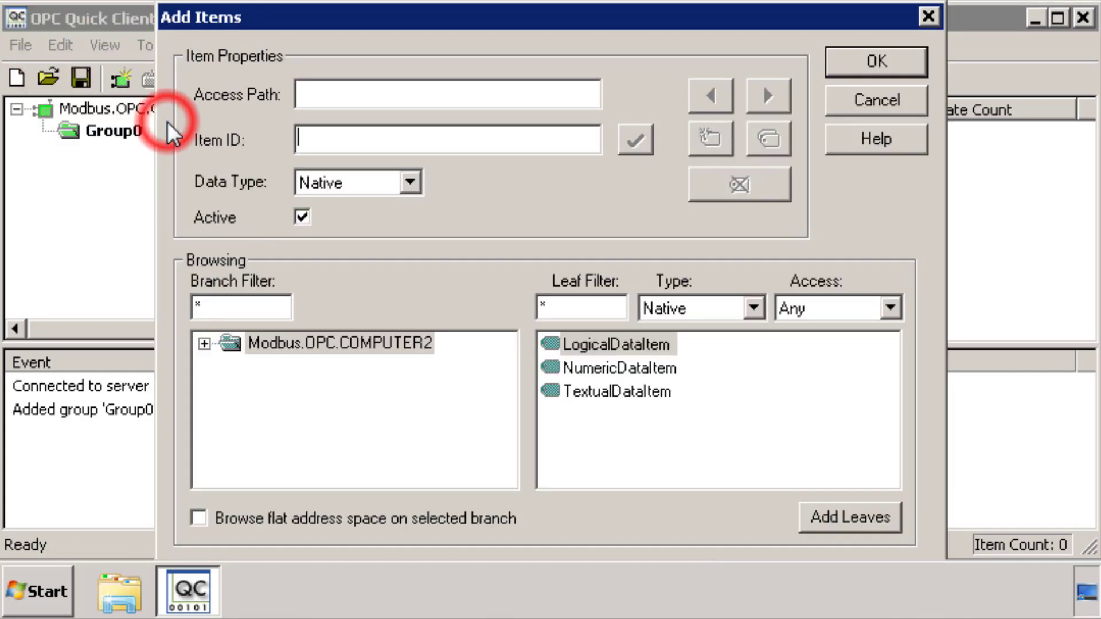
click(204, 342)
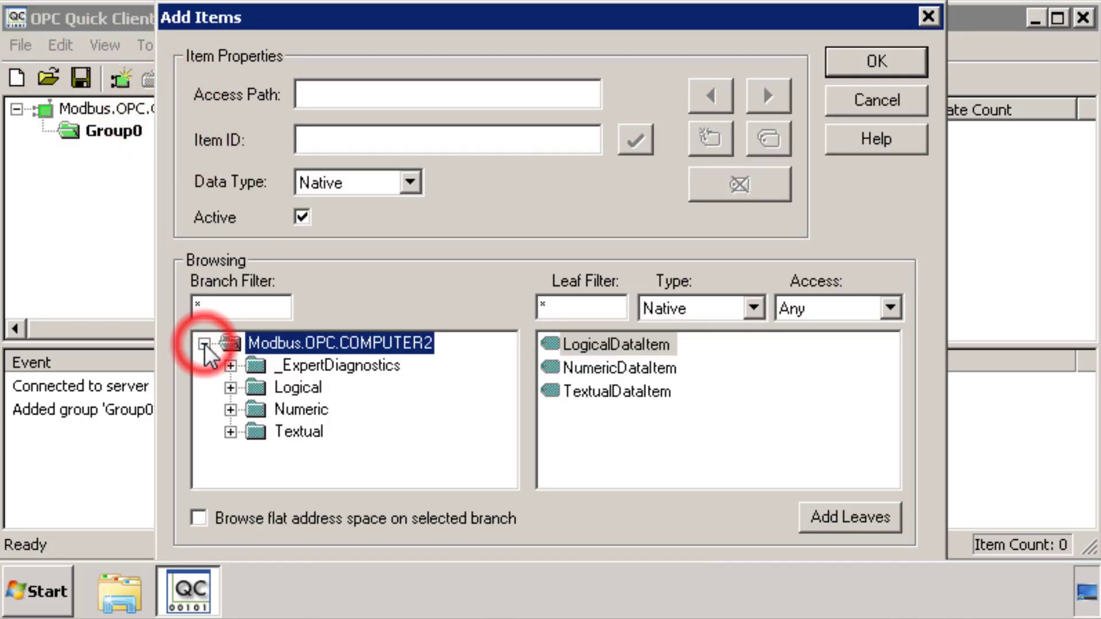
click(280, 410)
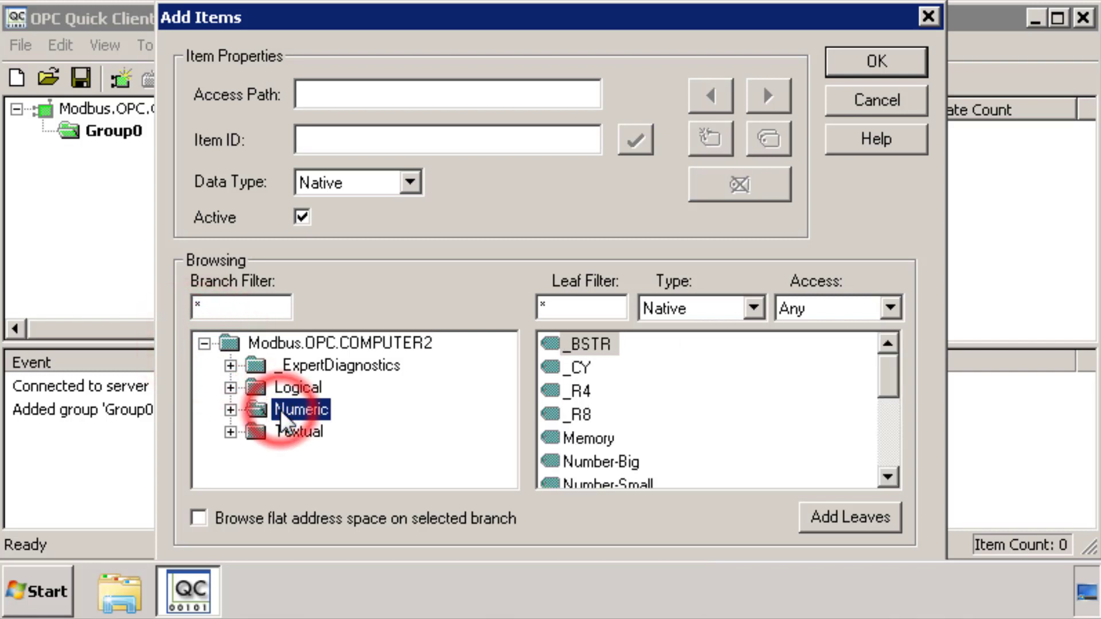
click(599, 440)
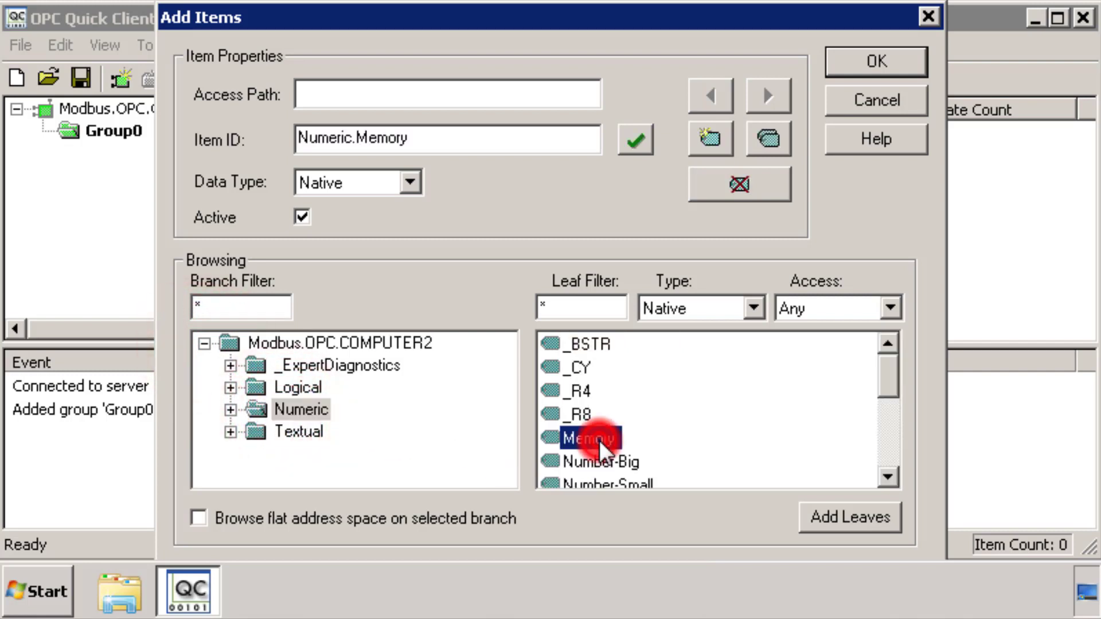
click(607, 461)
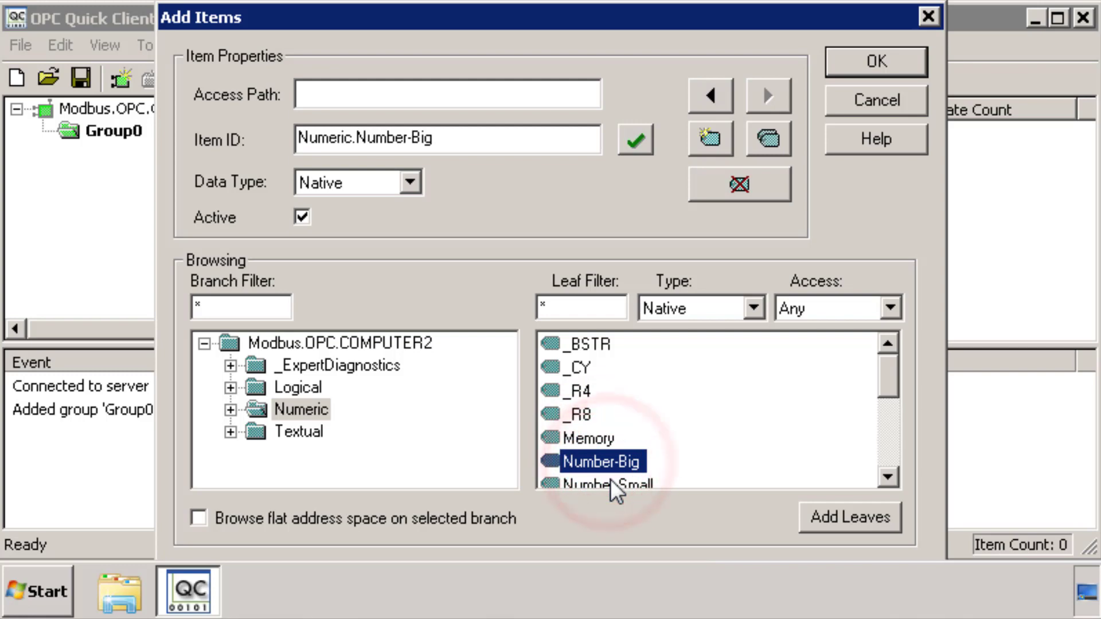
click(610, 479)
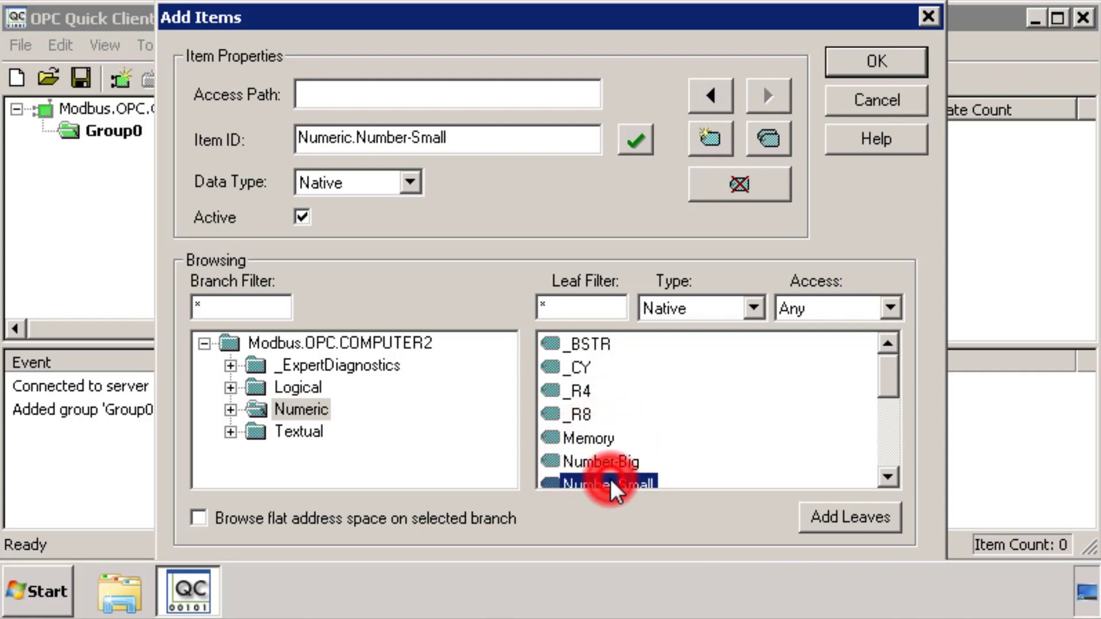
click(917, 70)
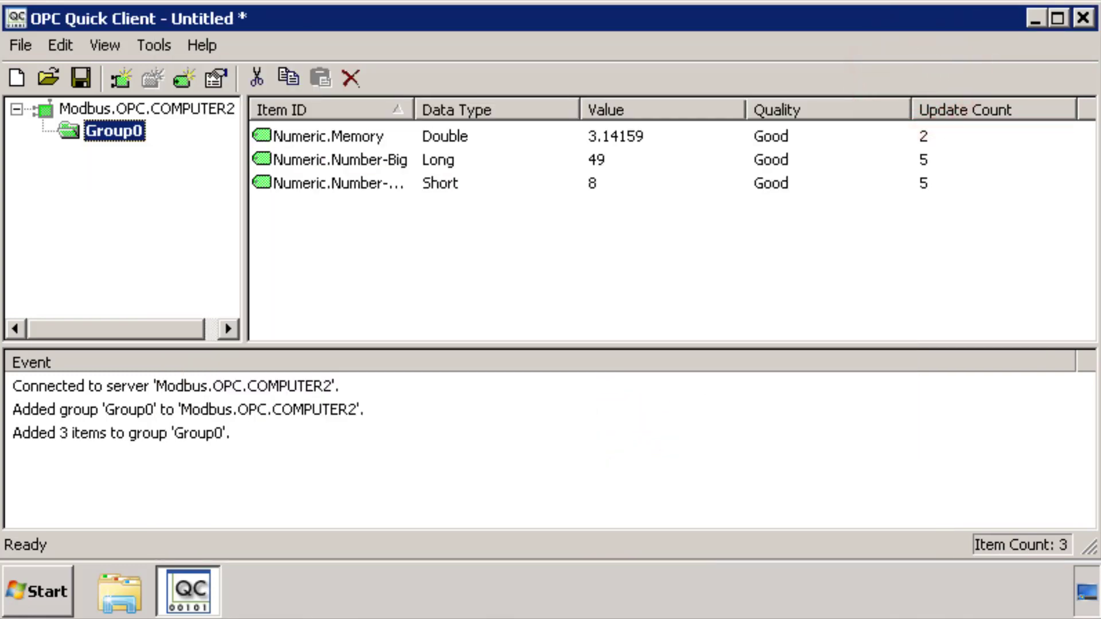